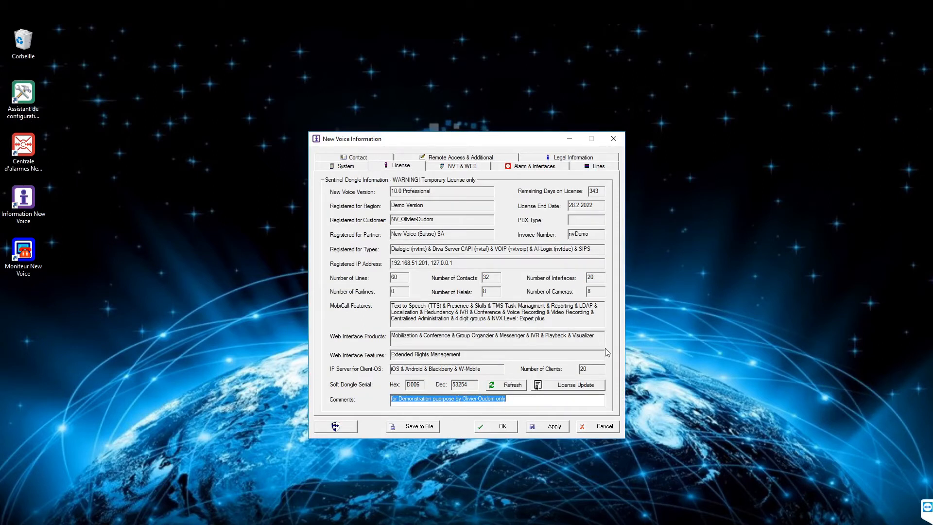
# Check the licensed number of cameras, then close the New Voice Information licence details
pyautogui.click(598, 291)
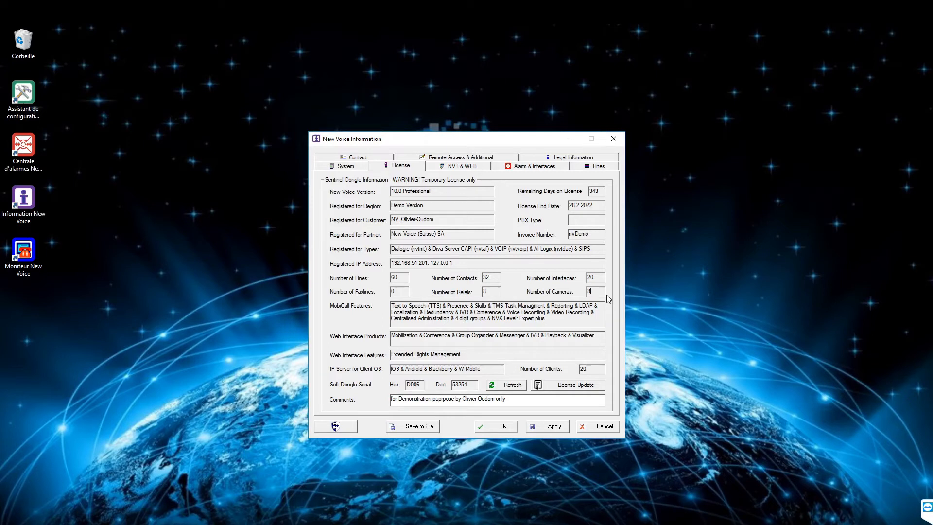
pyautogui.click(492, 427)
# Enable multimedia support with camera configuration in Main Alarm Settings and apply it
pyautogui.doubleClick(29, 93)
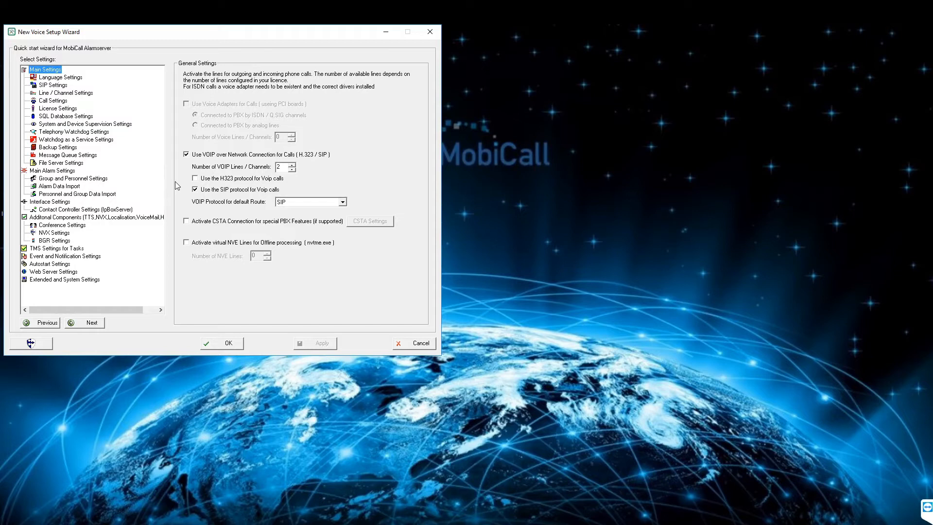
pyautogui.click(69, 171)
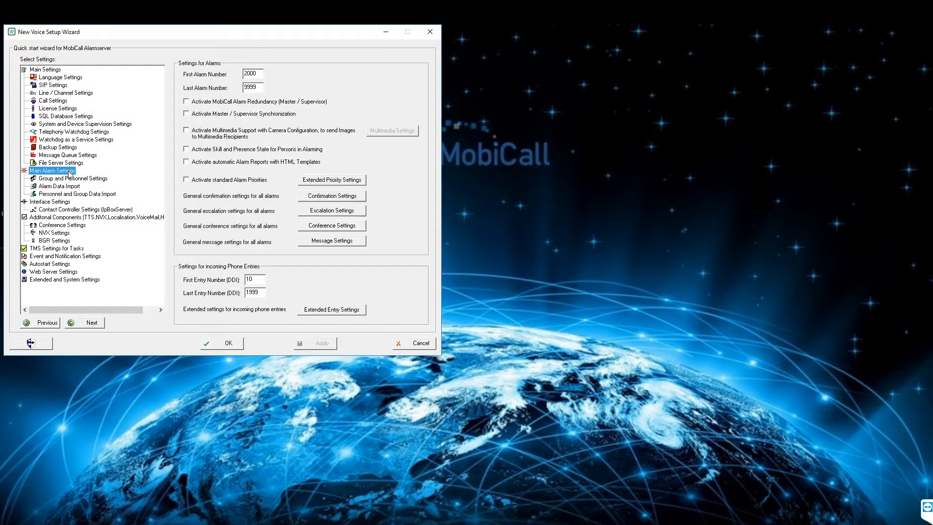
pyautogui.click(185, 131)
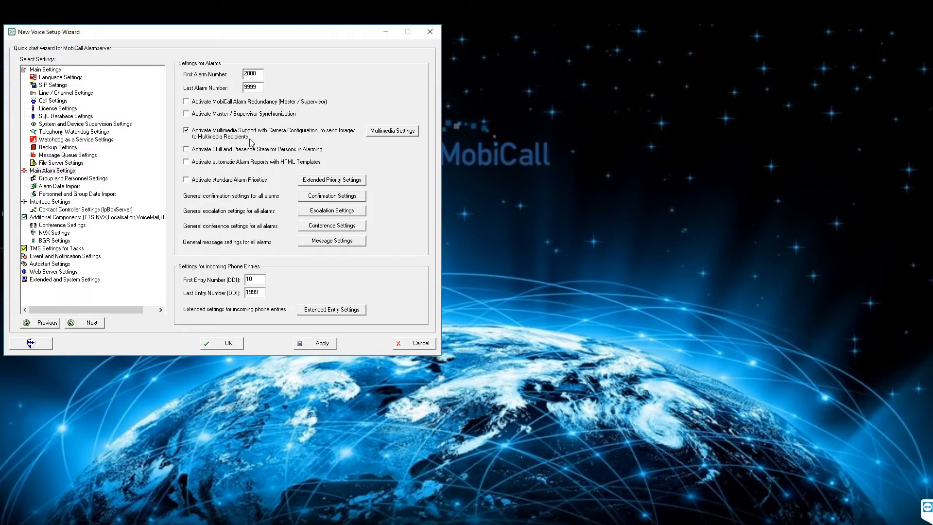
pyautogui.click(307, 344)
pyautogui.click(407, 135)
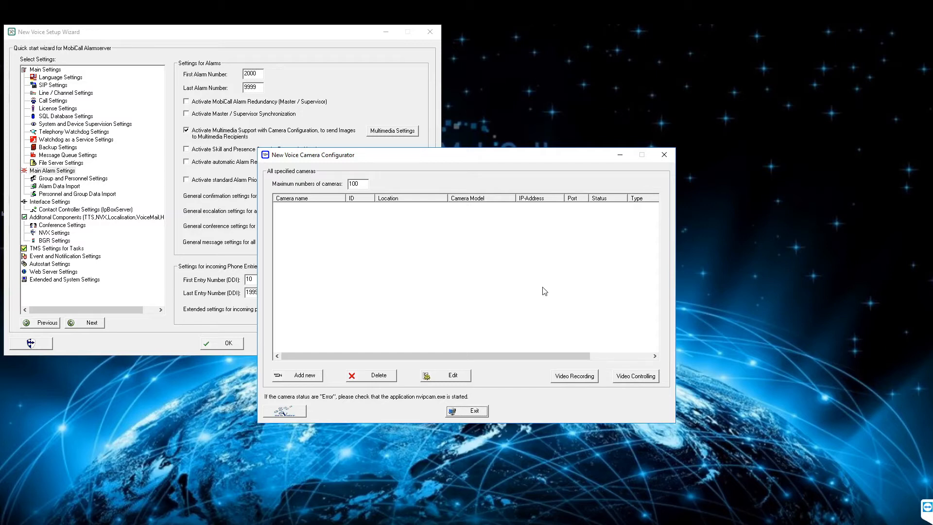
# Add a new camera, leaving the camera model on Unknown
pyautogui.click(318, 380)
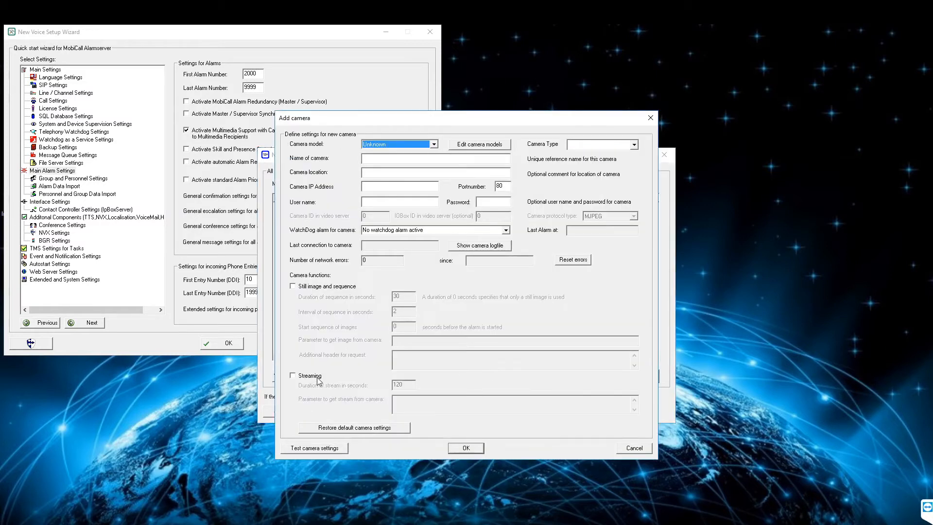
pyautogui.click(433, 144)
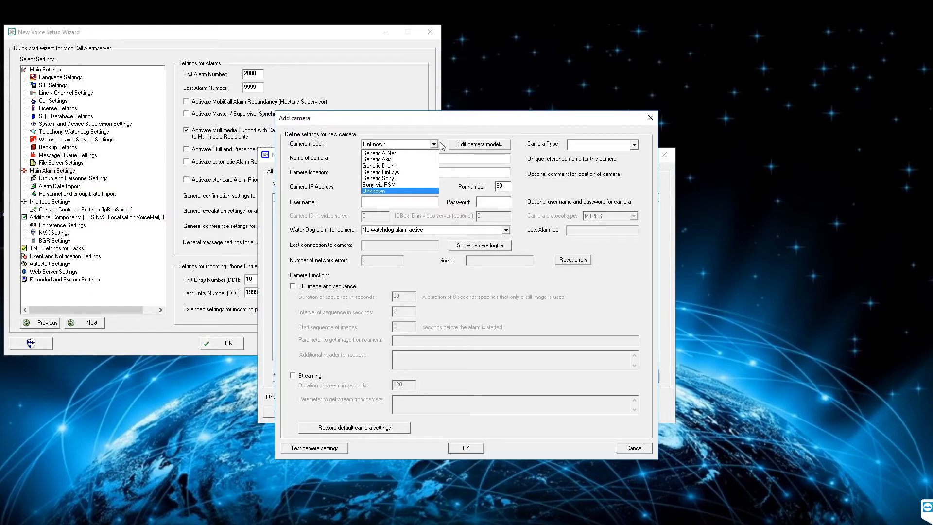
pyautogui.click(436, 146)
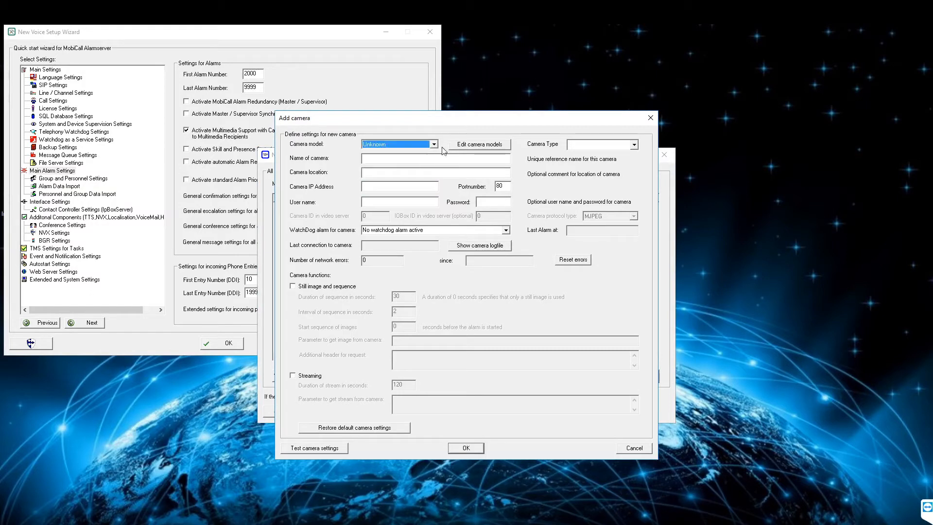
pyautogui.click(506, 147)
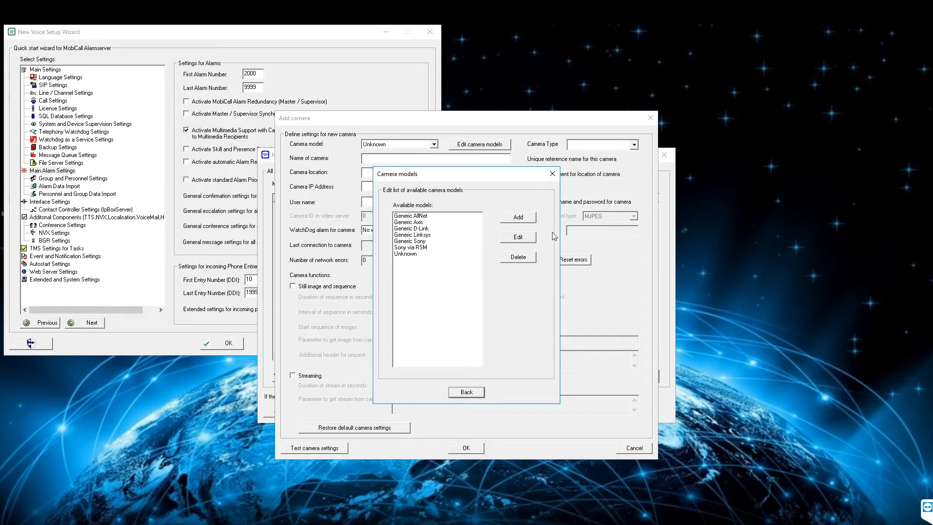
pyautogui.click(528, 220)
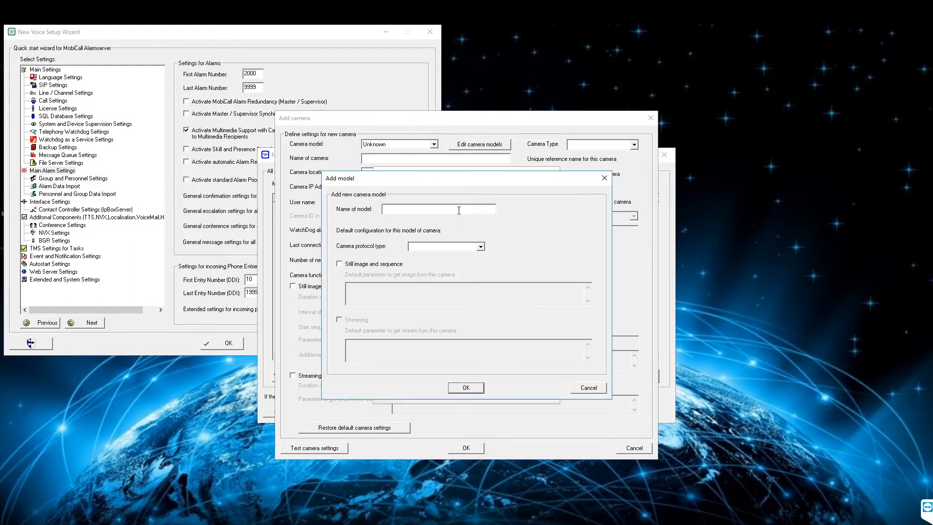
pyautogui.click(438, 246)
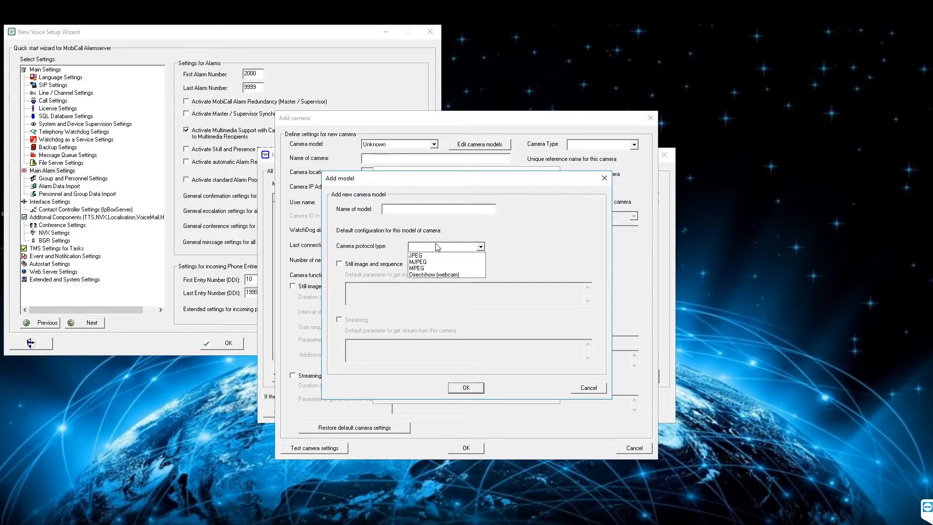
pyautogui.click(483, 244)
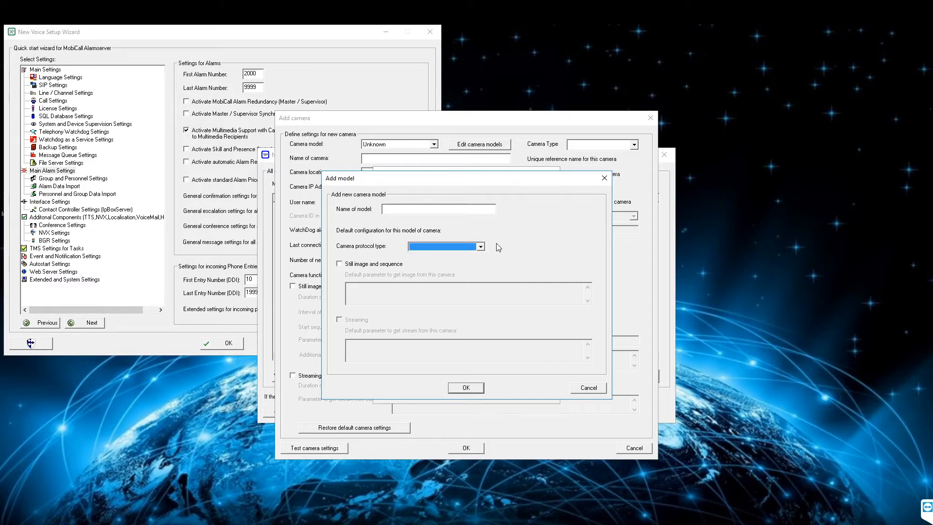
pyautogui.click(371, 264)
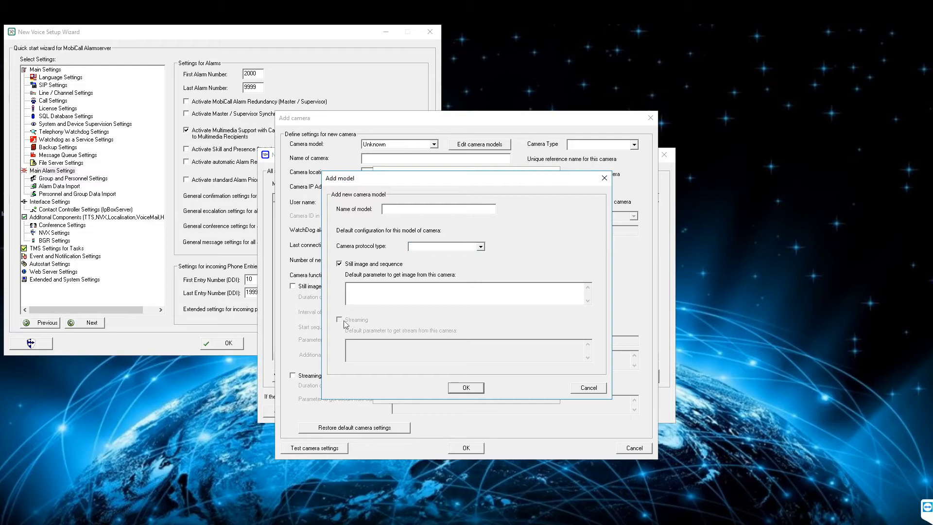
pyautogui.click(373, 265)
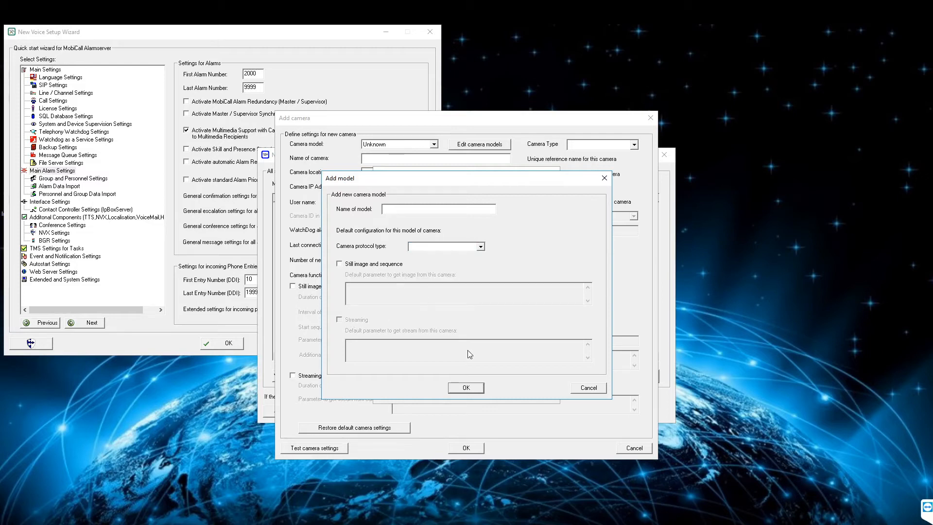
pyautogui.click(582, 389)
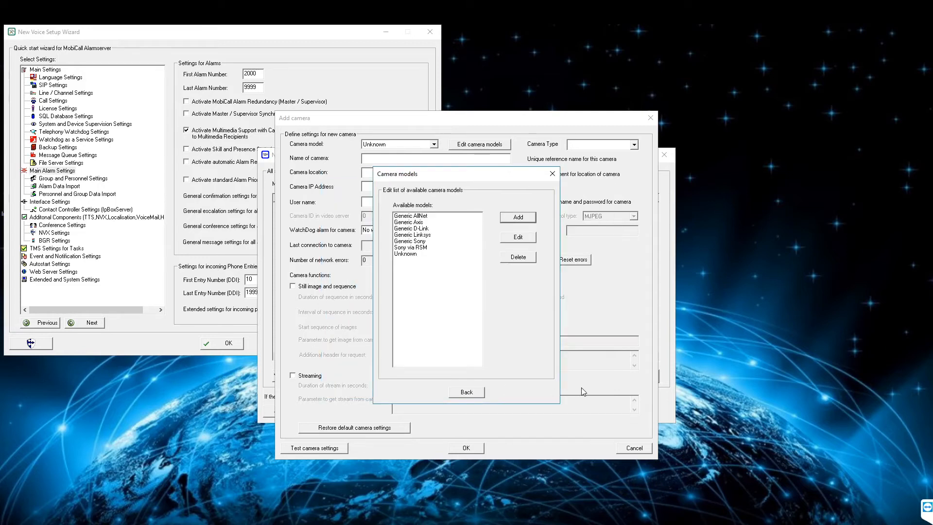
pyautogui.click(550, 176)
pyautogui.click(433, 145)
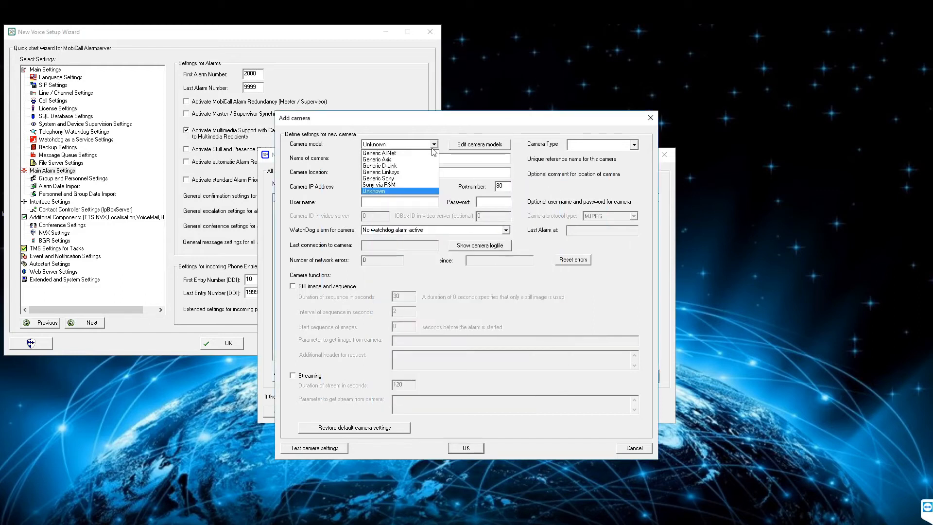
# Set the camera model to Generic D-Link with camera type others
pyautogui.click(388, 166)
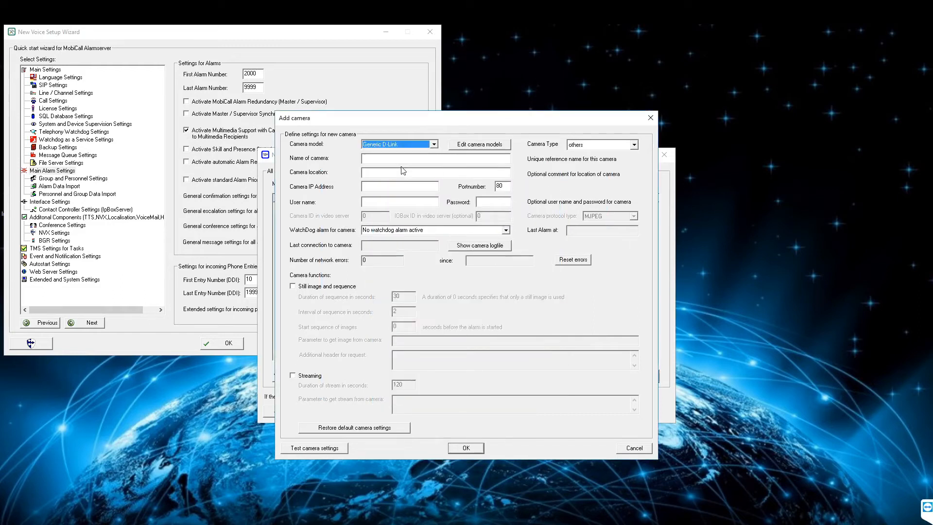
pyautogui.click(634, 144)
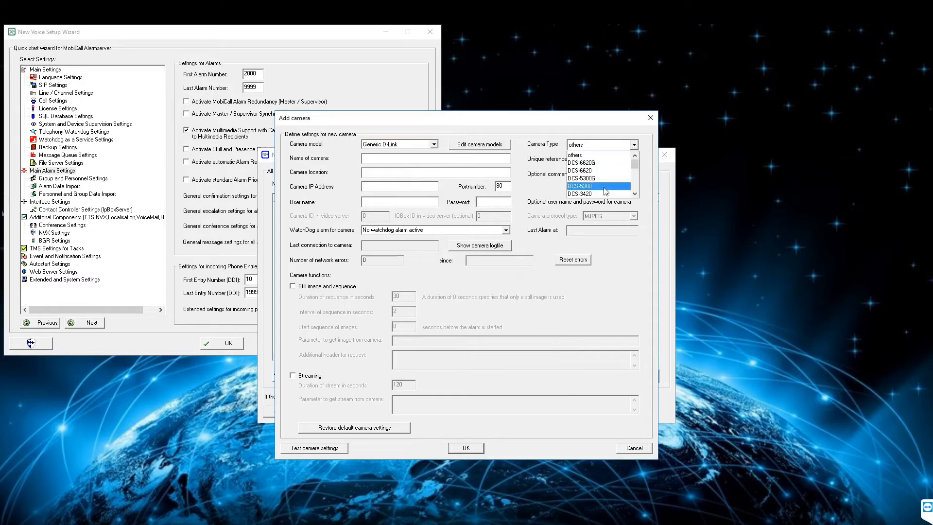
pyautogui.scroll(-5, 602, 193)
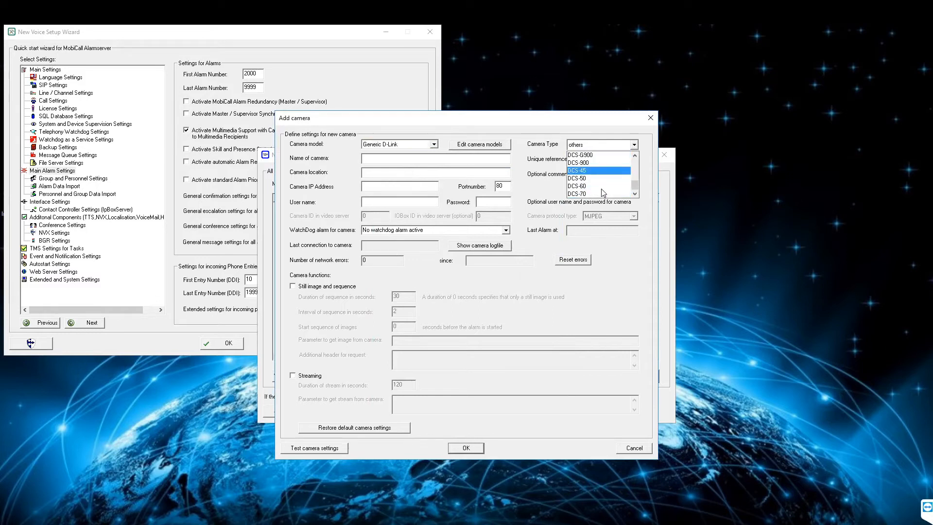
pyautogui.scroll(5, 604, 180)
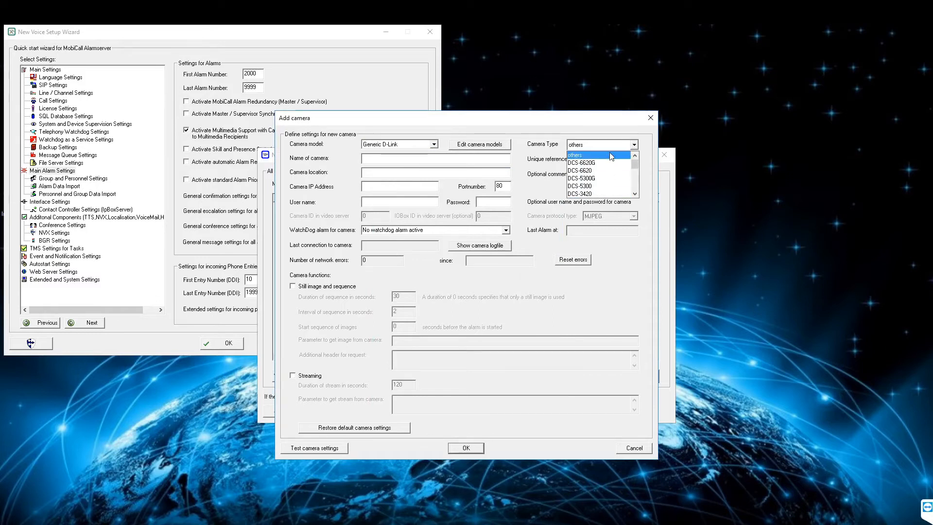
pyautogui.click(609, 153)
# Enter name TestNV, location Floor 1, IP 192.168.51.62 and the camera's login user name
pyautogui.click(382, 157)
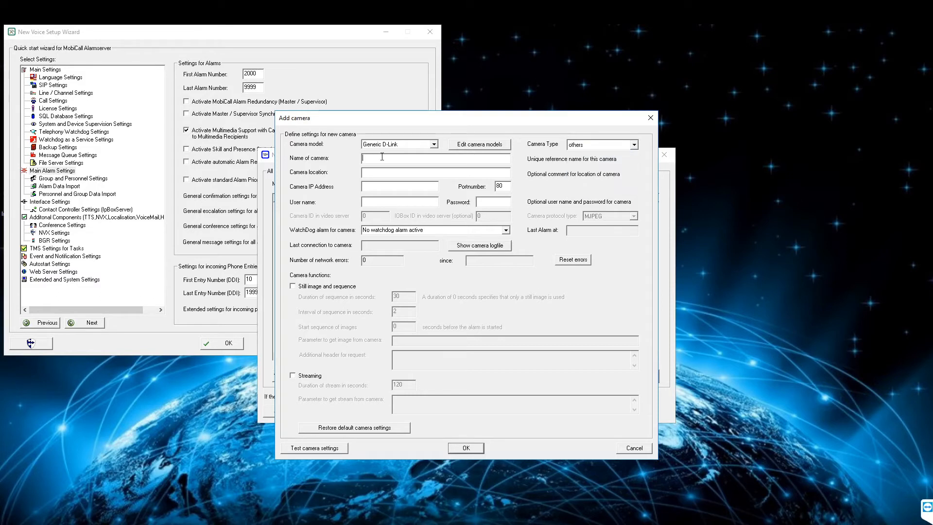
pyautogui.write('TestNV')
pyautogui.click(463, 170)
pyautogui.write('Floor 1')
pyautogui.click(376, 189)
pyautogui.write('192.168.51.62')
pyautogui.click(426, 202)
pyautogui.write('admin')
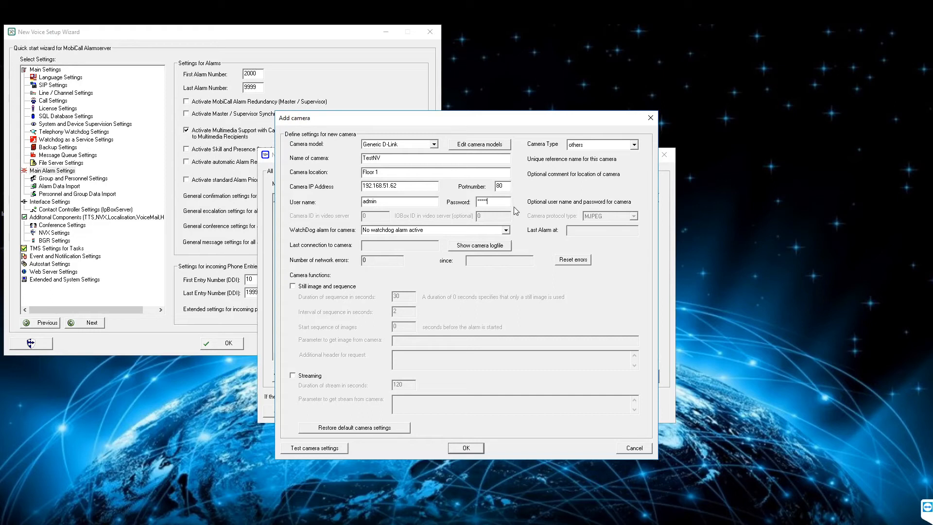
# Choose 5000 Watchdog Alarm for Camera as watchdog alarm and tick Still image and sequence
pyautogui.click(506, 230)
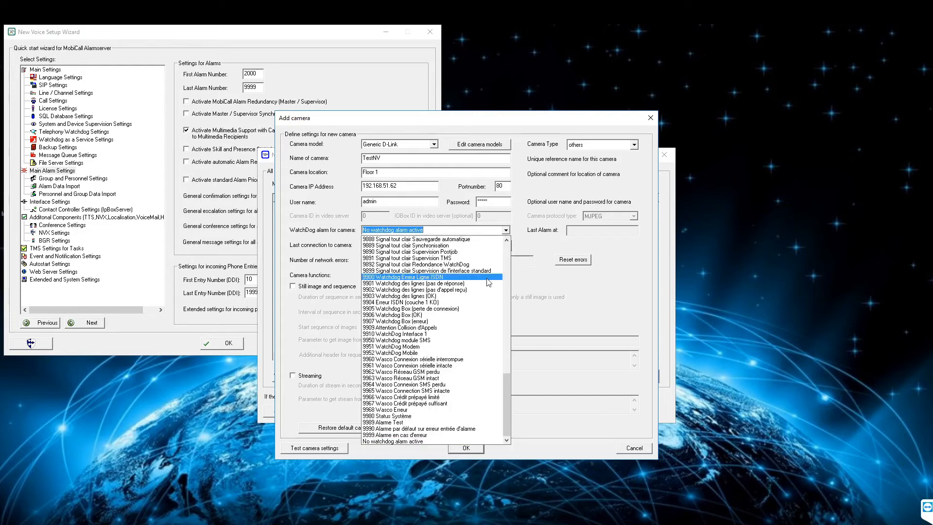
pyautogui.scroll(-5, 500, 301)
pyautogui.moveTo(507, 343); pyautogui.dragTo(507, 246)
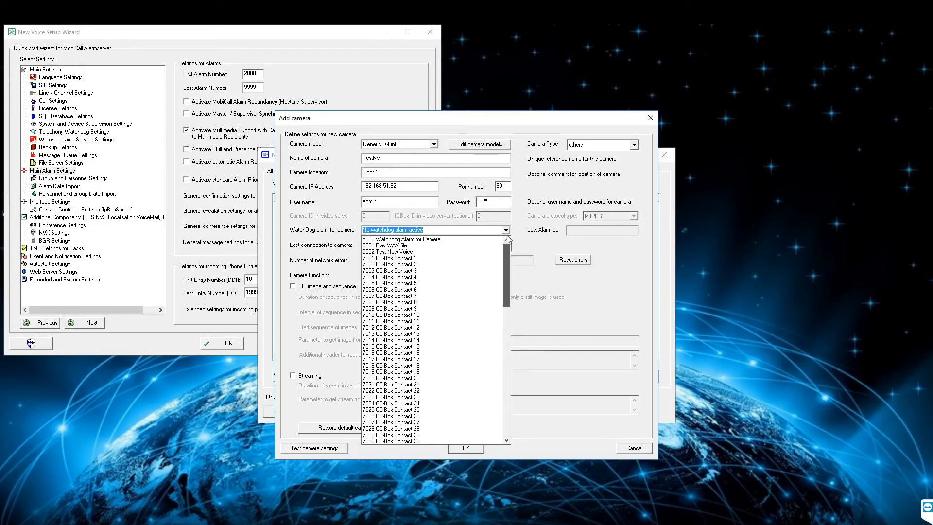
pyautogui.click(433, 240)
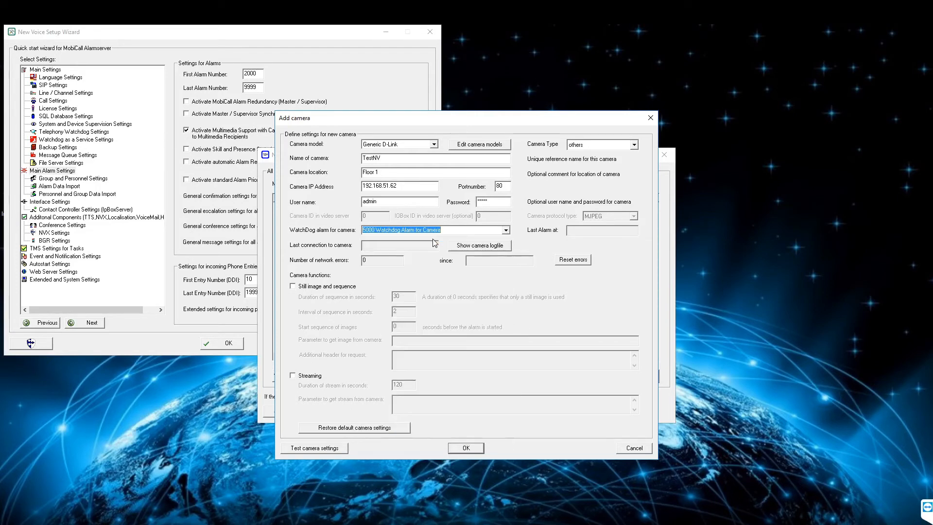
pyautogui.click(524, 234)
pyautogui.click(331, 290)
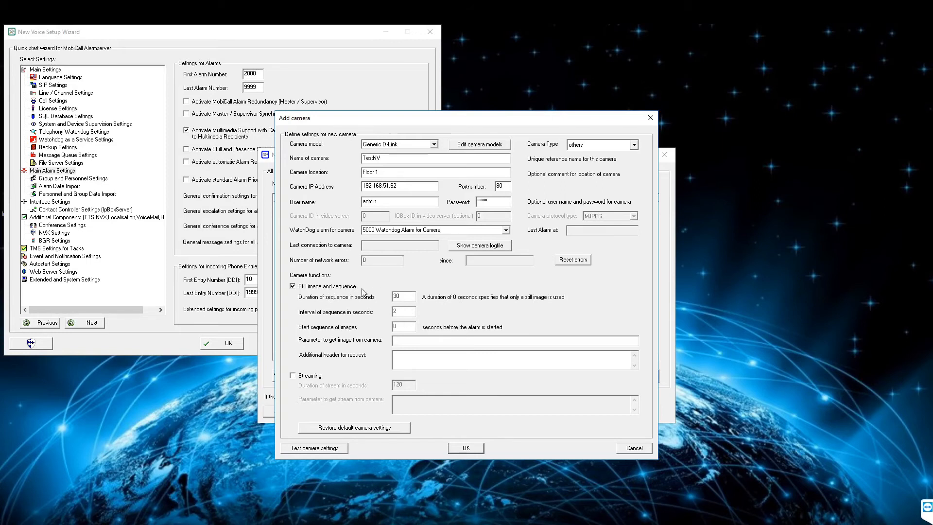
# Set the sequence duration to 0 and the image request path to /image/jpeg.cgi
pyautogui.click(403, 297)
pyautogui.doubleClick(402, 300)
pyautogui.write('0')
pyautogui.click(410, 326)
pyautogui.write('/image/jpeg.cgi')
# Leave streaming turned off and save the TestNV camera settings
pyautogui.click(477, 356)
pyautogui.click(317, 380)
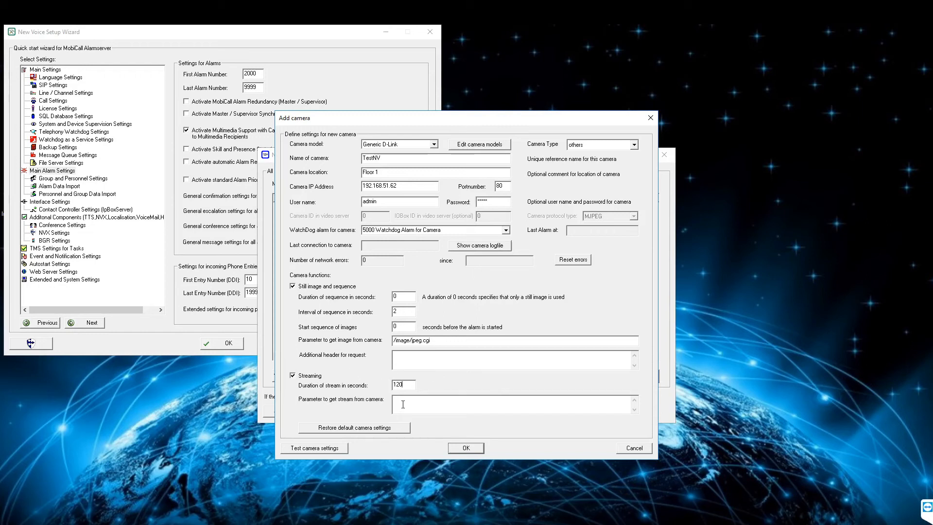
pyautogui.click(310, 375)
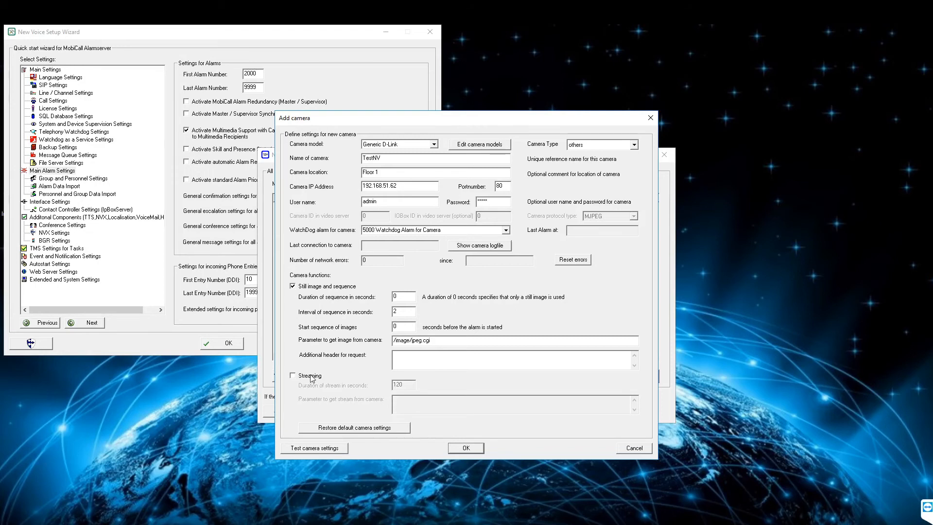
pyautogui.click(454, 449)
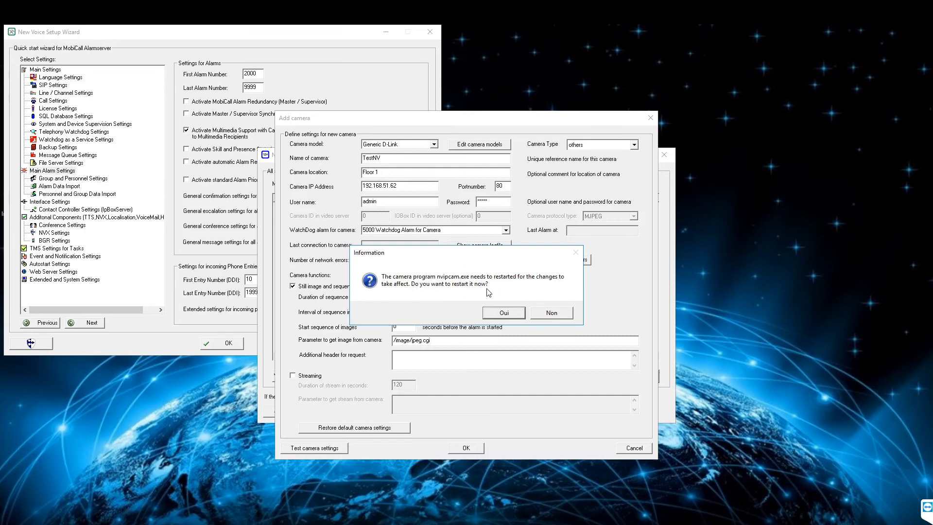
# Start nvipcam.exe from the monitor's Autostart Settings so its status shows Running
pyautogui.doubleClick(24, 251)
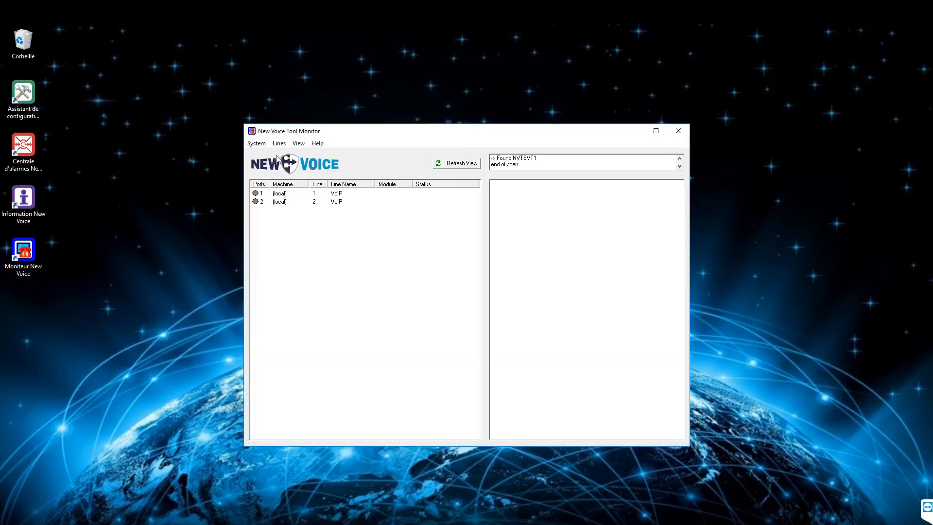
pyautogui.click(256, 143)
pyautogui.click(220, 176)
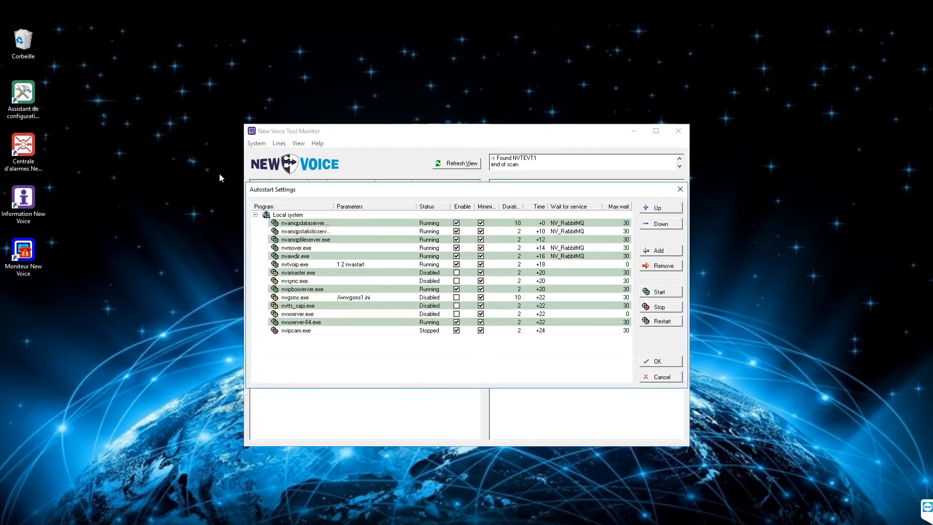
pyautogui.click(377, 331)
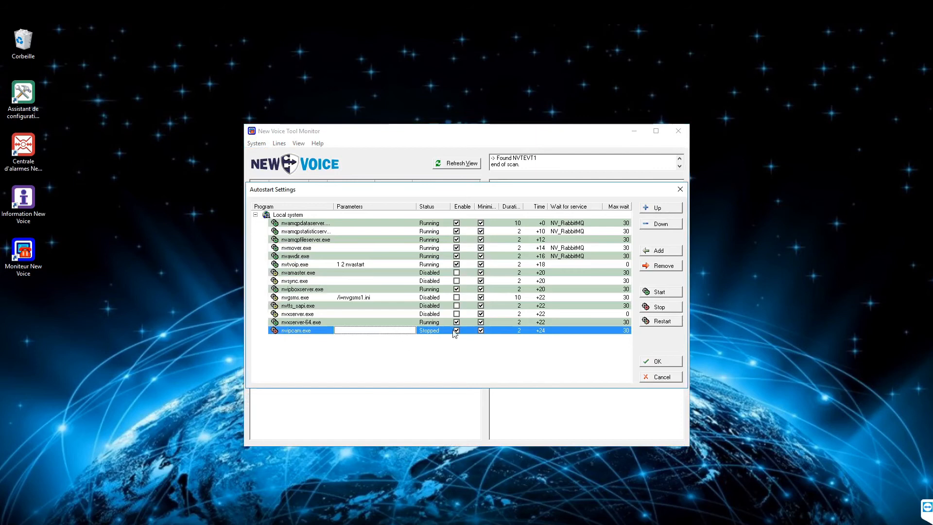
pyautogui.click(646, 290)
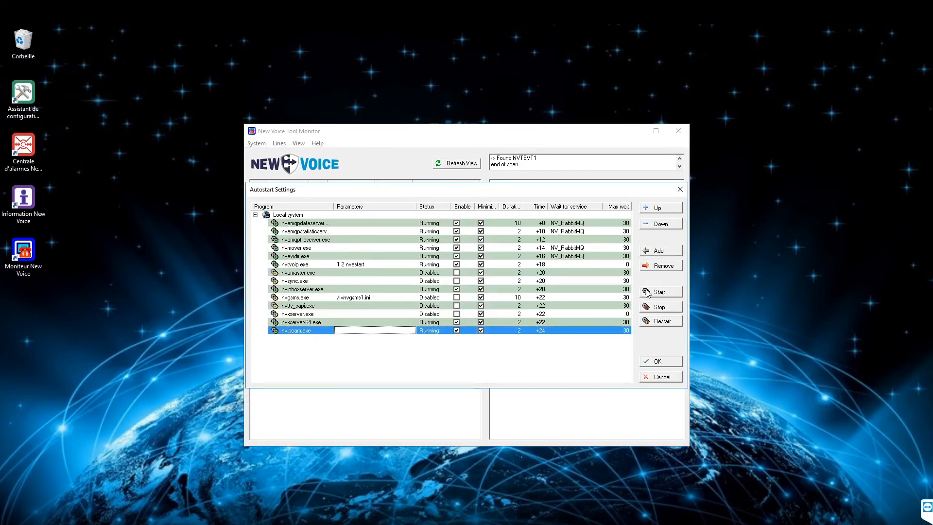
pyautogui.click(669, 360)
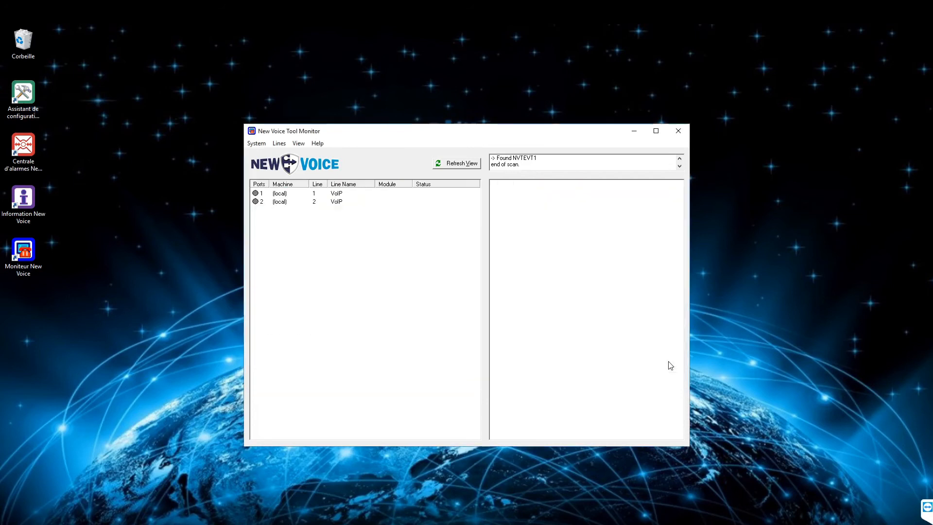
pyautogui.doubleClick(42, 109)
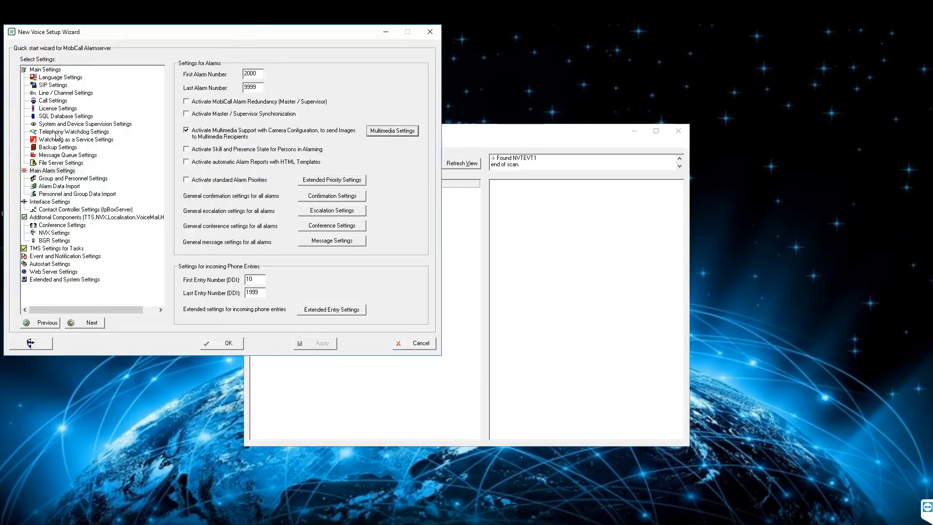
# Confirm camera TestNV is in the multimedia camera list, then switch to Alarm Control Central
pyautogui.click(58, 172)
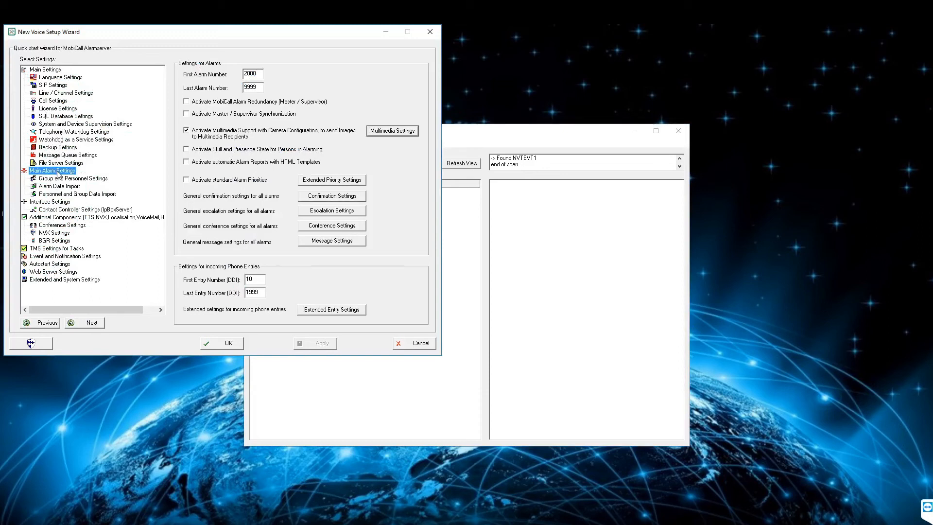
pyautogui.click(406, 134)
pyautogui.click(577, 209)
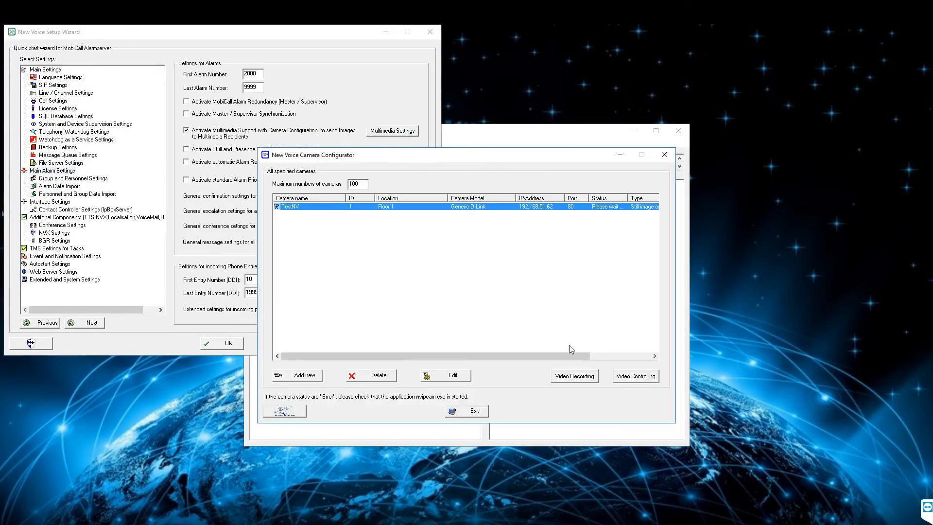
pyautogui.moveTo(561, 356); pyautogui.dragTo(621, 356)
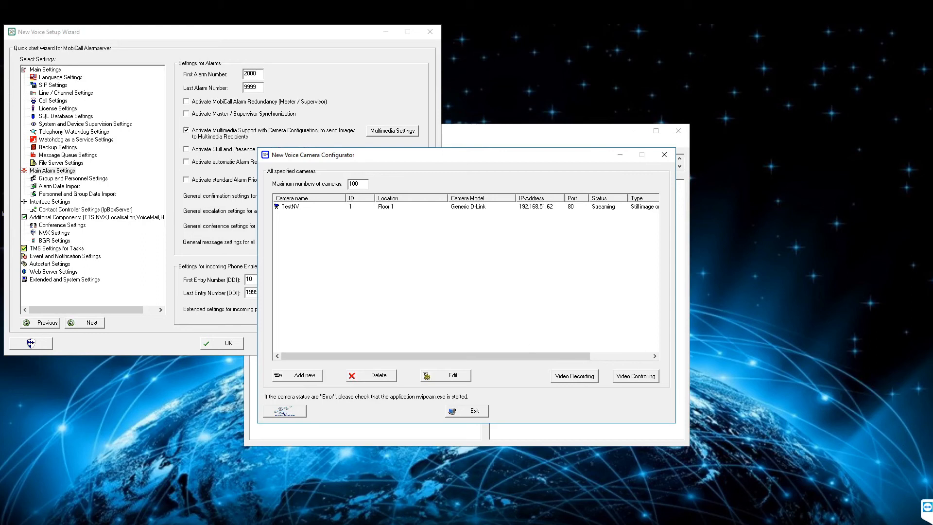
pyautogui.hotkey('alt', 'Tab')
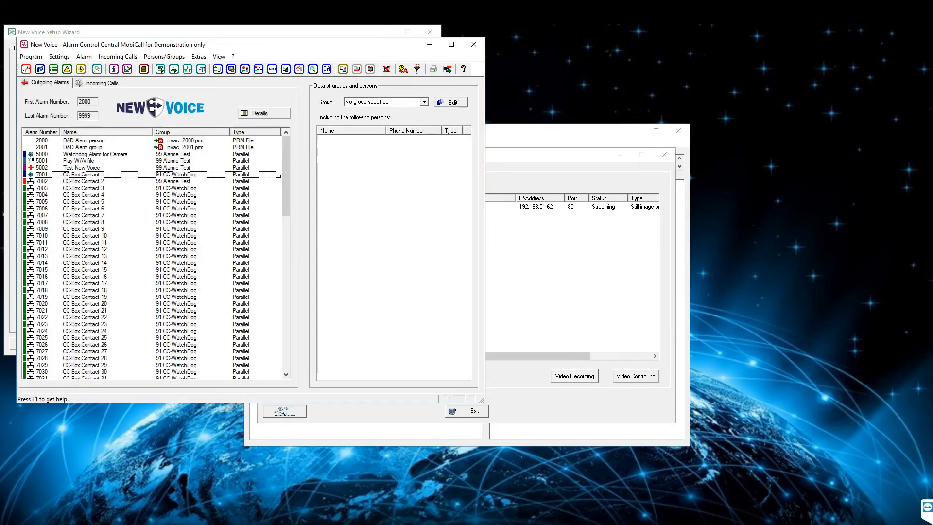
# Add camera TestNV - Floor 1 to alarm 5002's multimedia list, sending images to clients
pyautogui.click(89, 168)
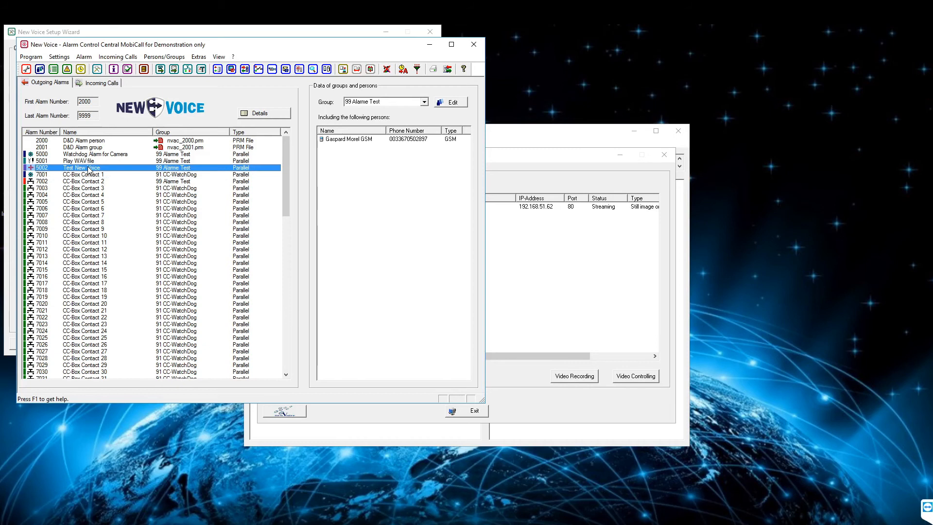
pyautogui.doubleClick(128, 172)
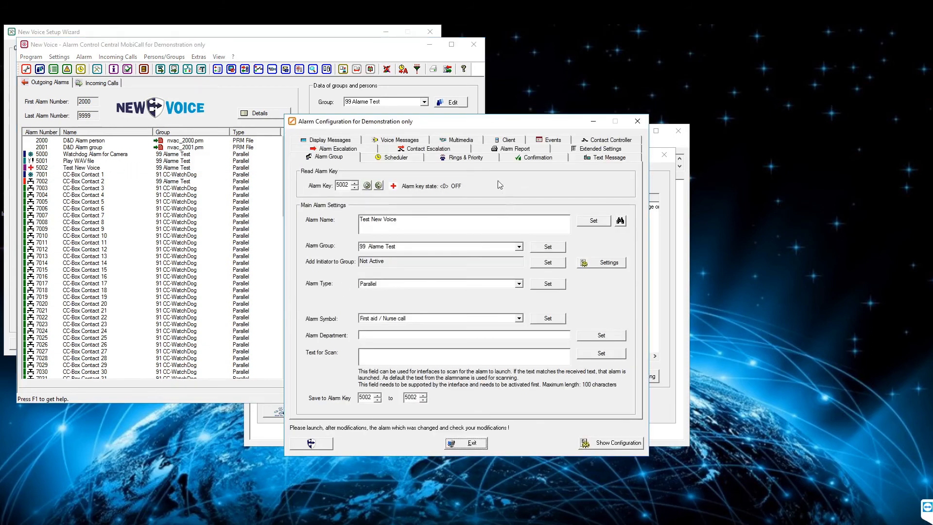
pyautogui.click(471, 140)
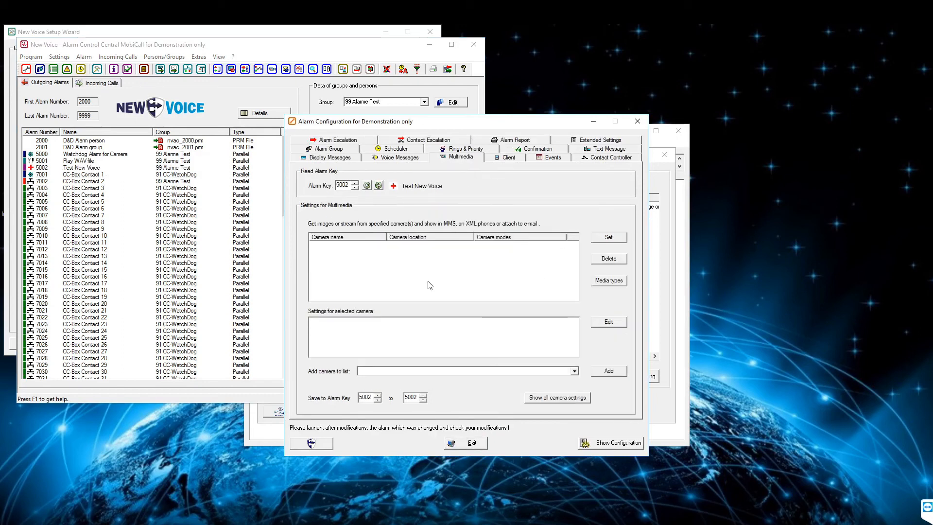
pyautogui.click(574, 371)
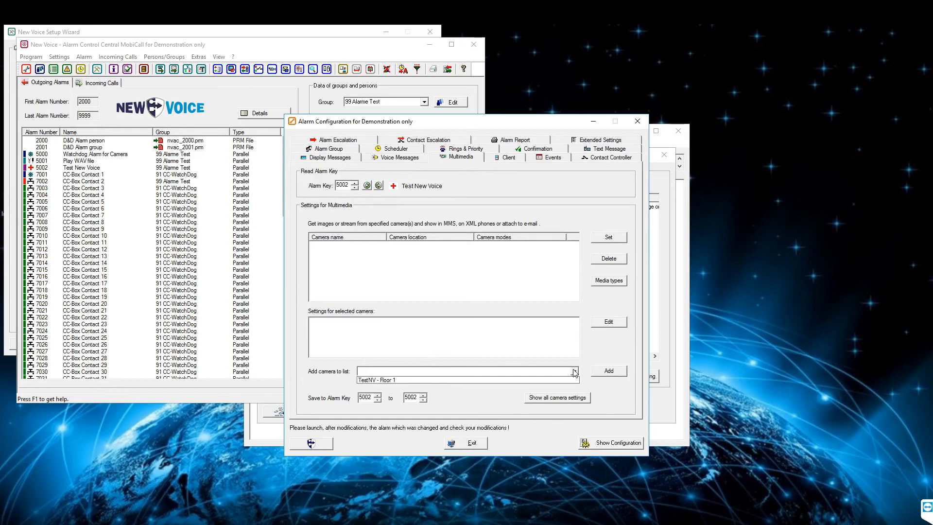
pyautogui.click(439, 380)
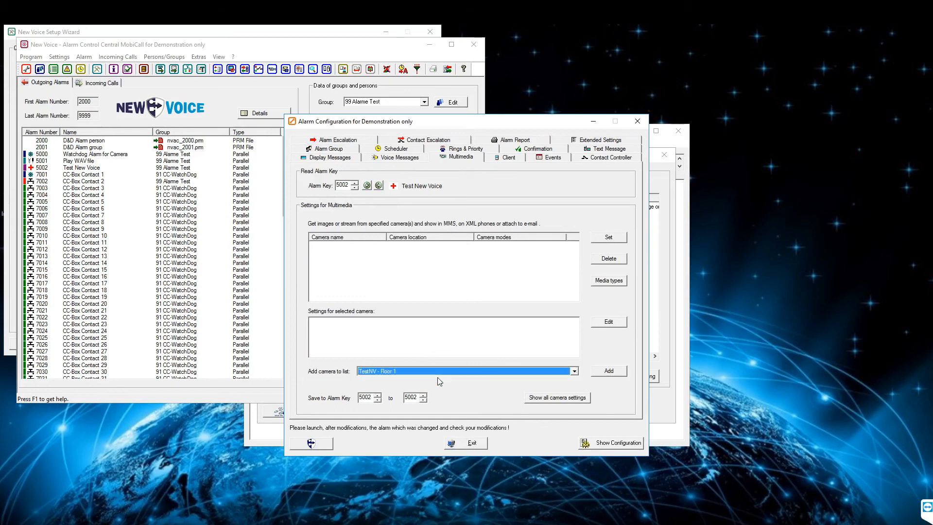
pyautogui.click(610, 372)
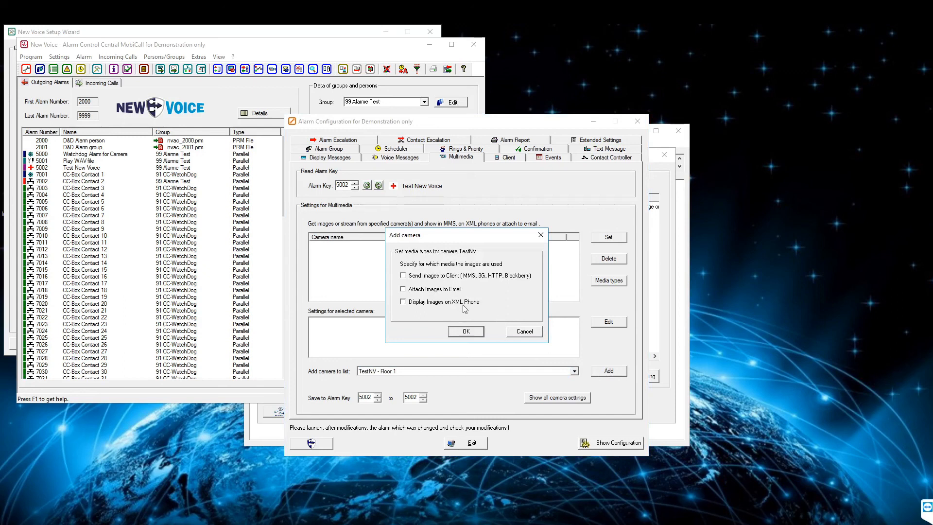
pyautogui.click(426, 276)
# Give TestNV media types clients, e-mail and XML phones, and save alarm 5002's camera list
pyautogui.click(465, 304)
pyautogui.click(465, 332)
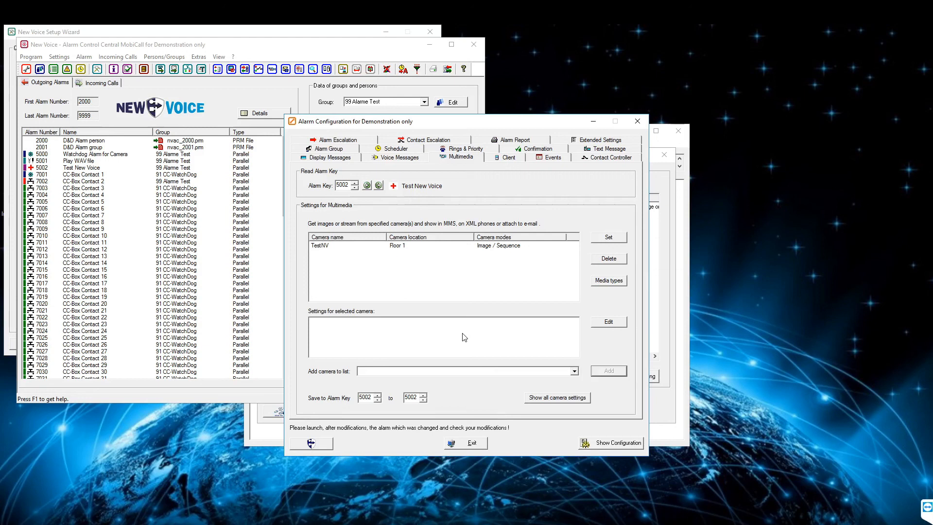
pyautogui.click(455, 247)
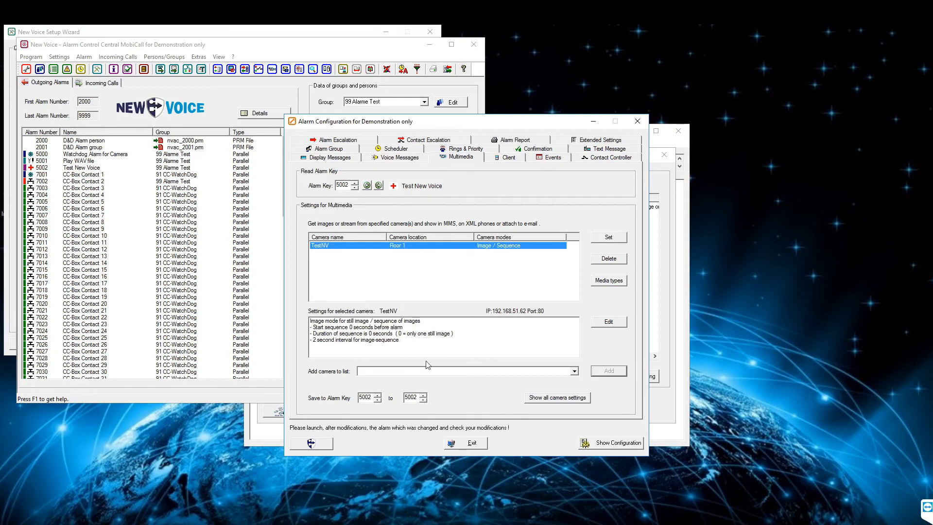
pyautogui.click(596, 285)
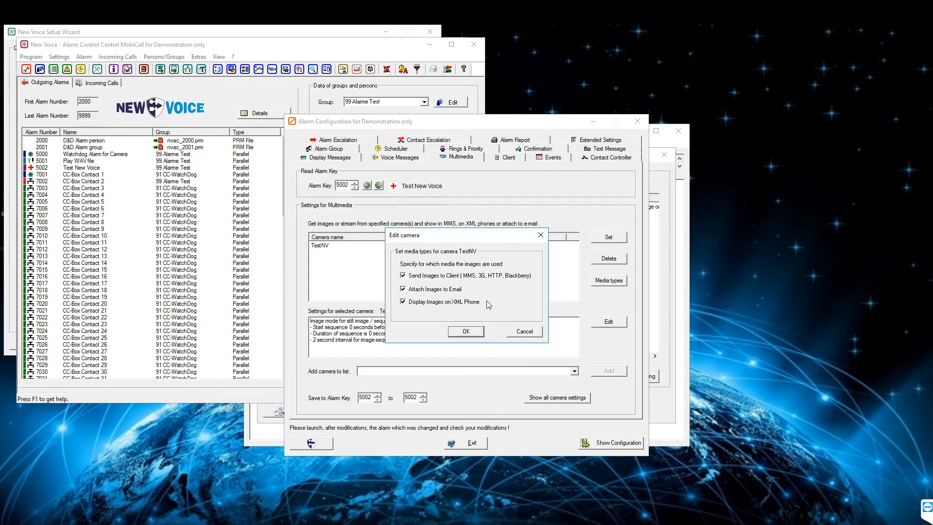
pyautogui.click(541, 235)
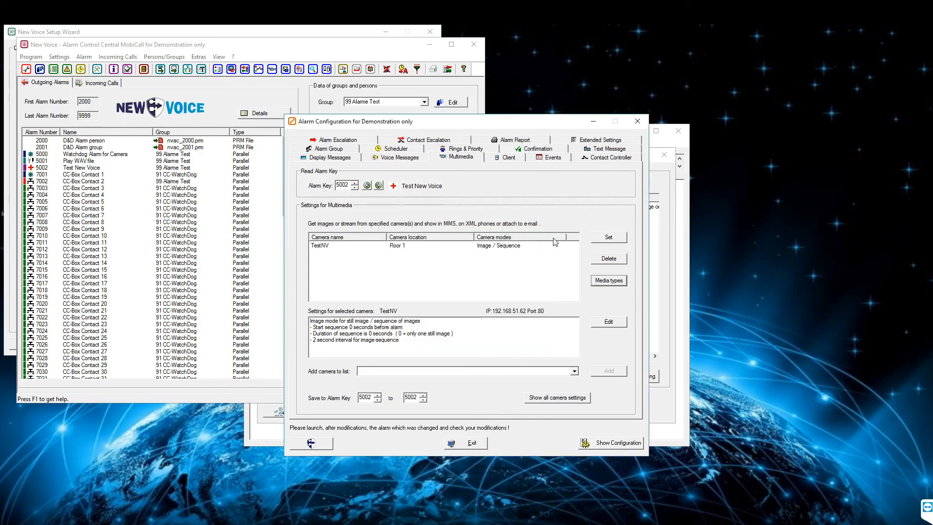
pyautogui.click(604, 239)
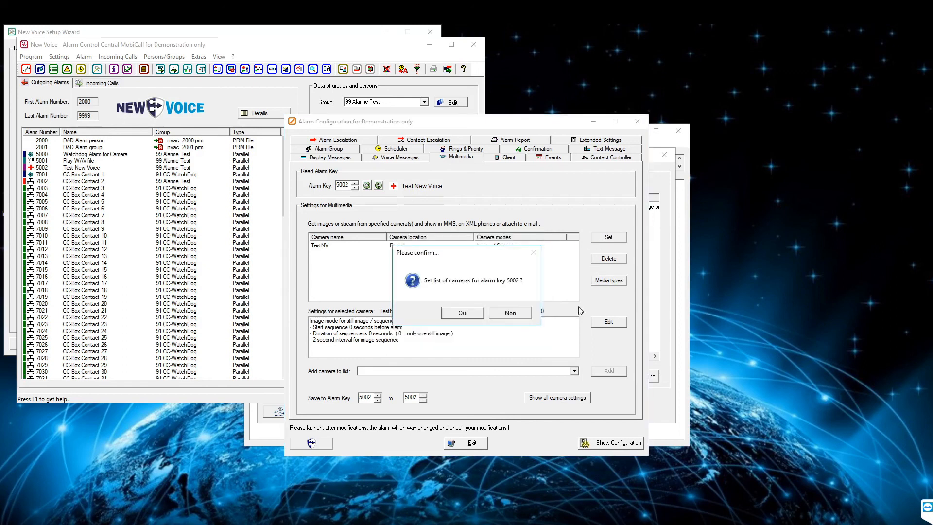
pyautogui.click(474, 316)
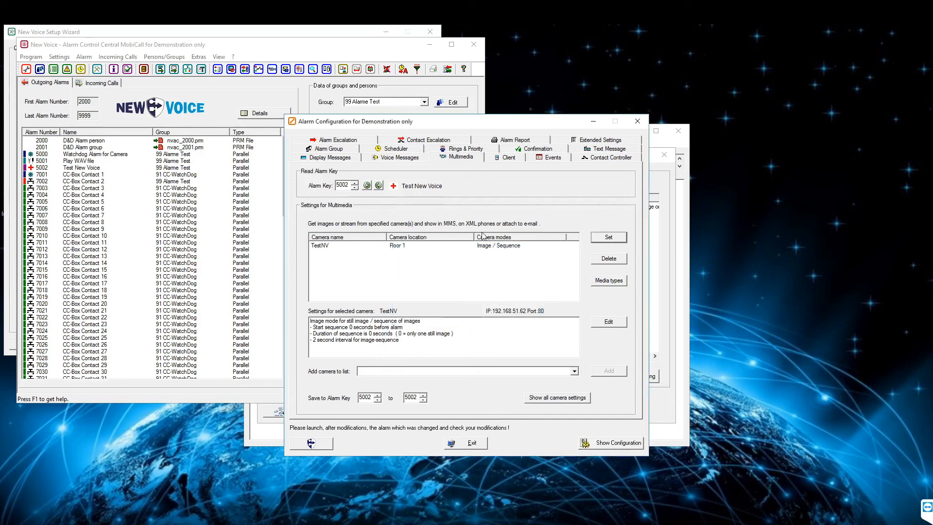